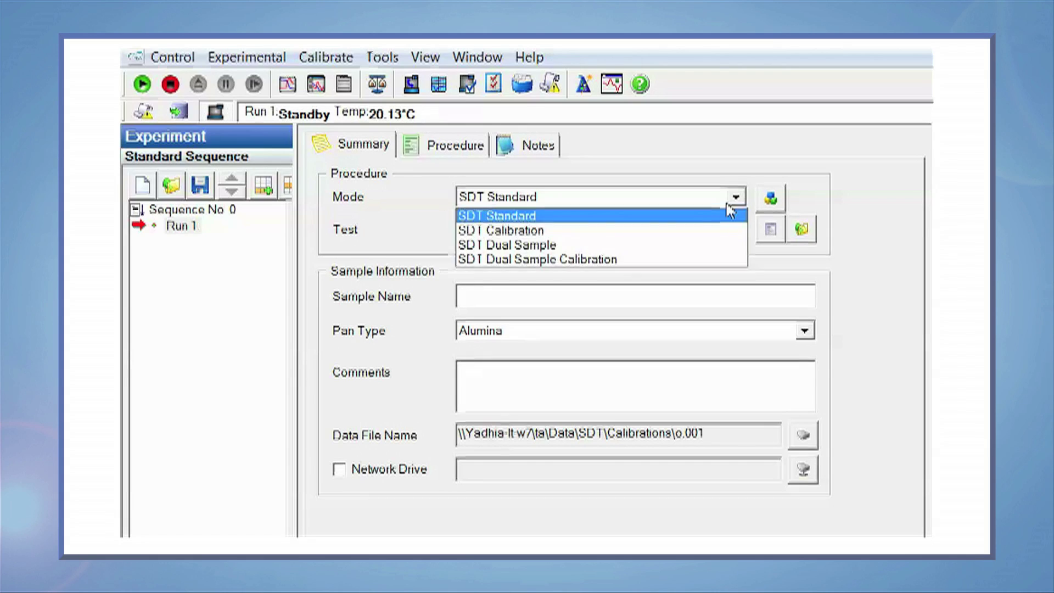
Put Run 1 in SDT Calibration mode with the TGA Weight test and begin entering the sample name.
click(708, 231)
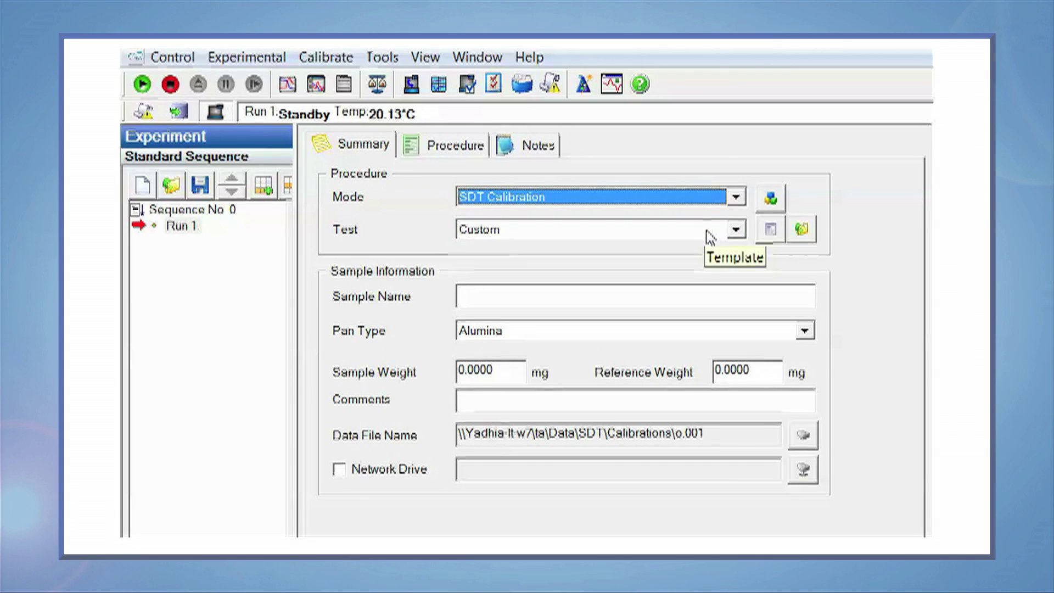
click(713, 231)
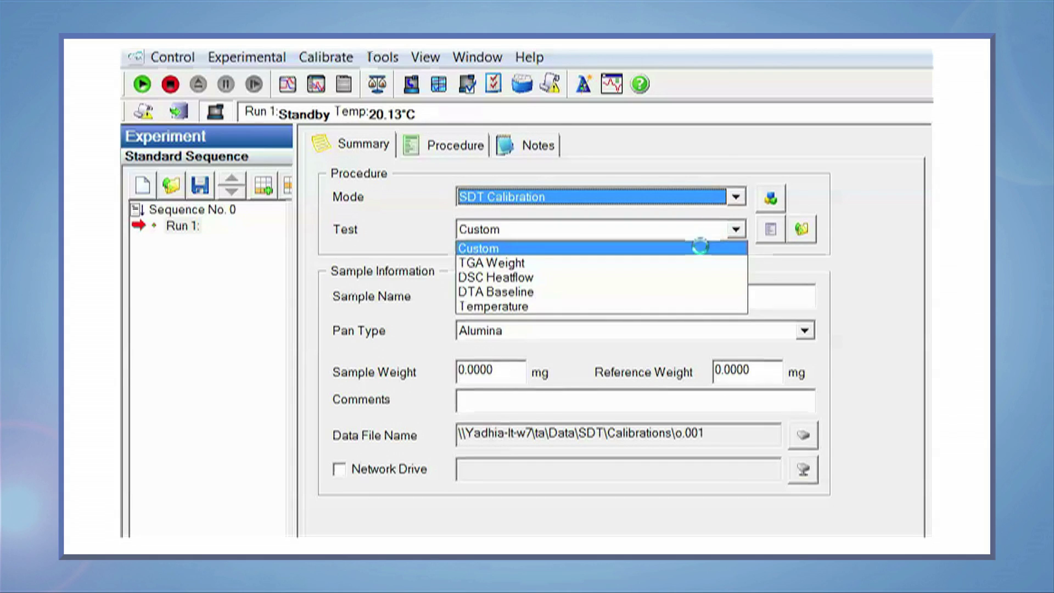
click(691, 263)
click(690, 301)
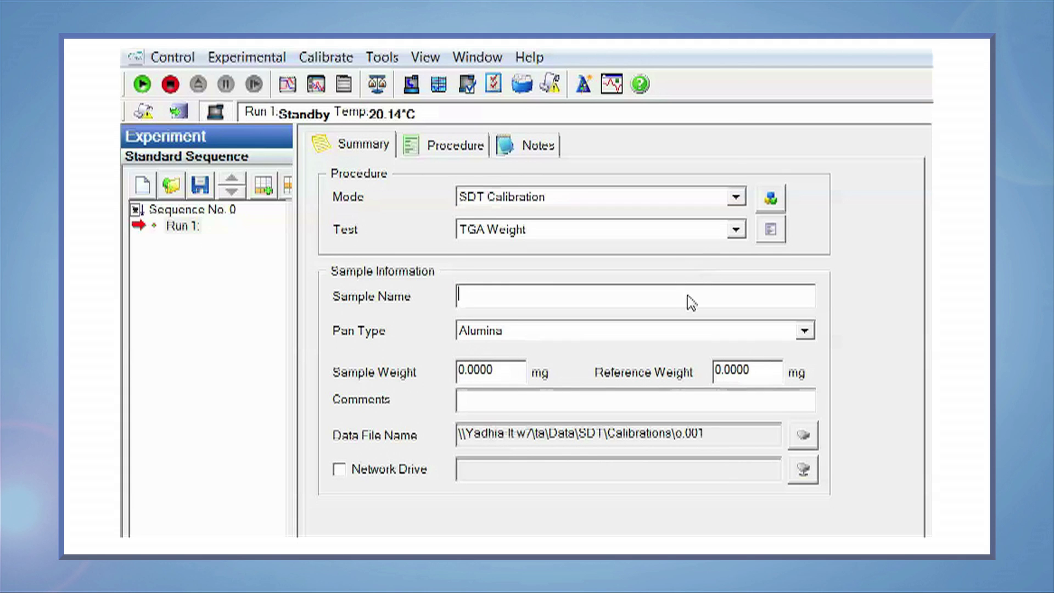
text(I)
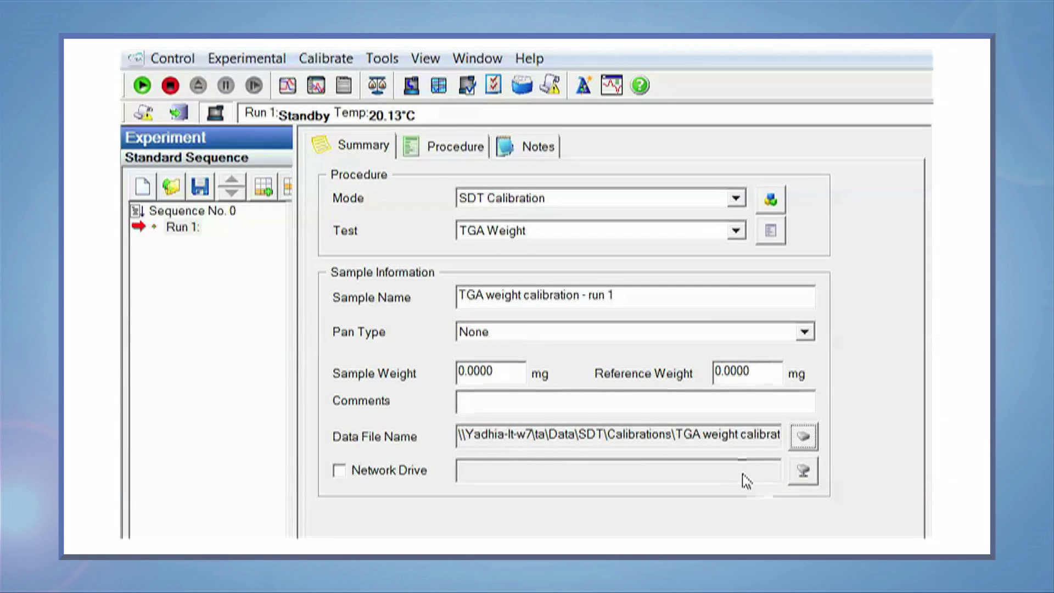
click(451, 151)
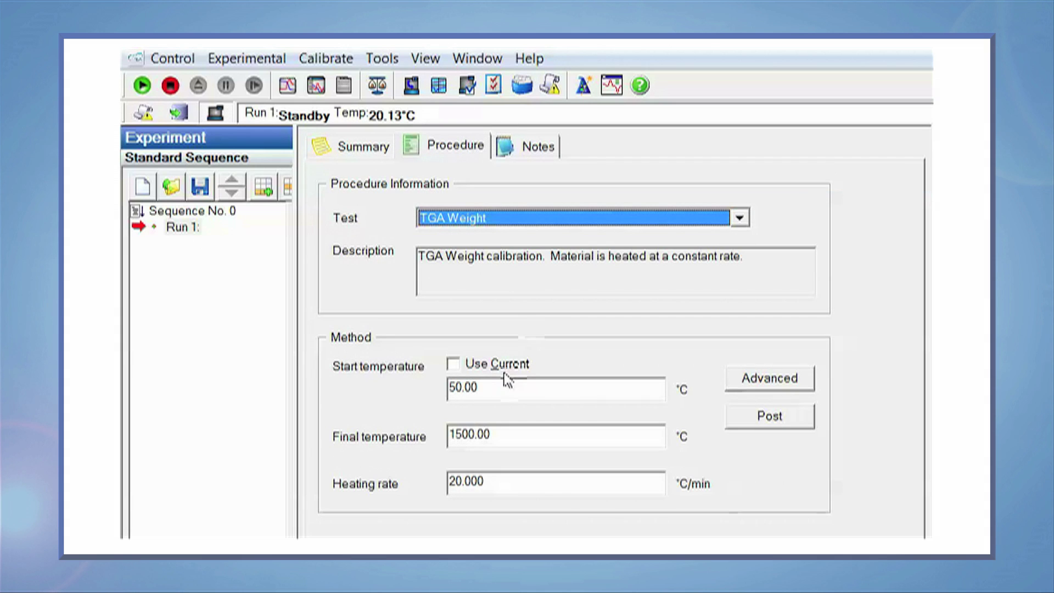
double_click(492, 394)
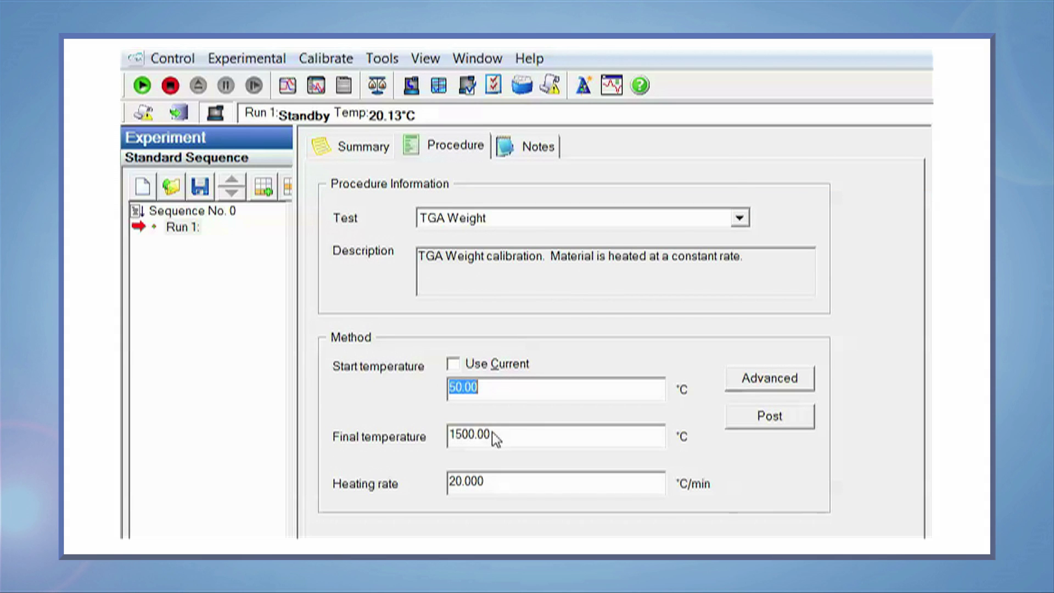
key(Tab)
key(Tab)
click(768, 417)
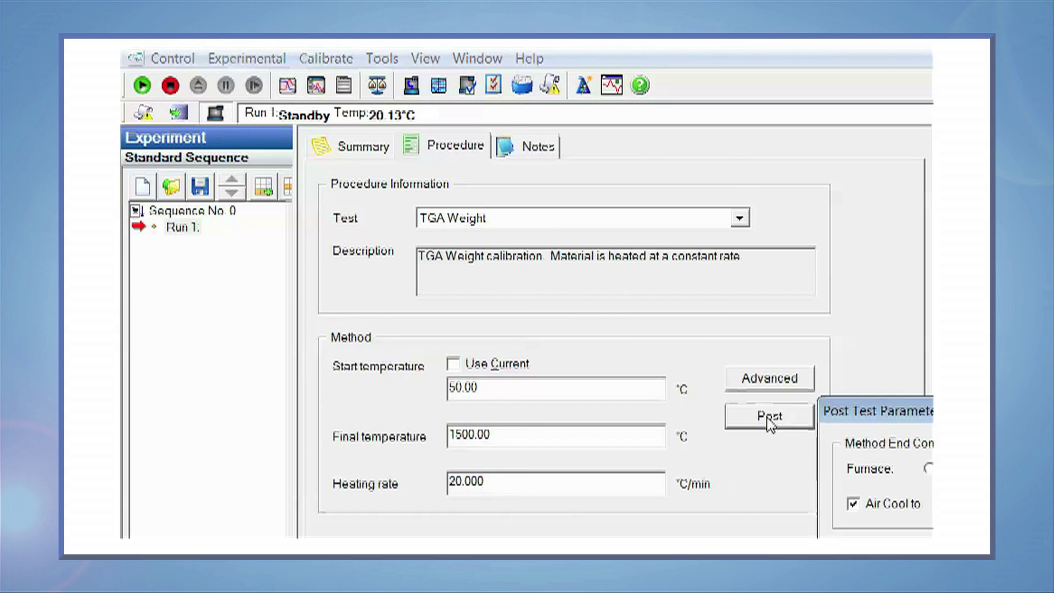
drag(885, 423, 514, 404)
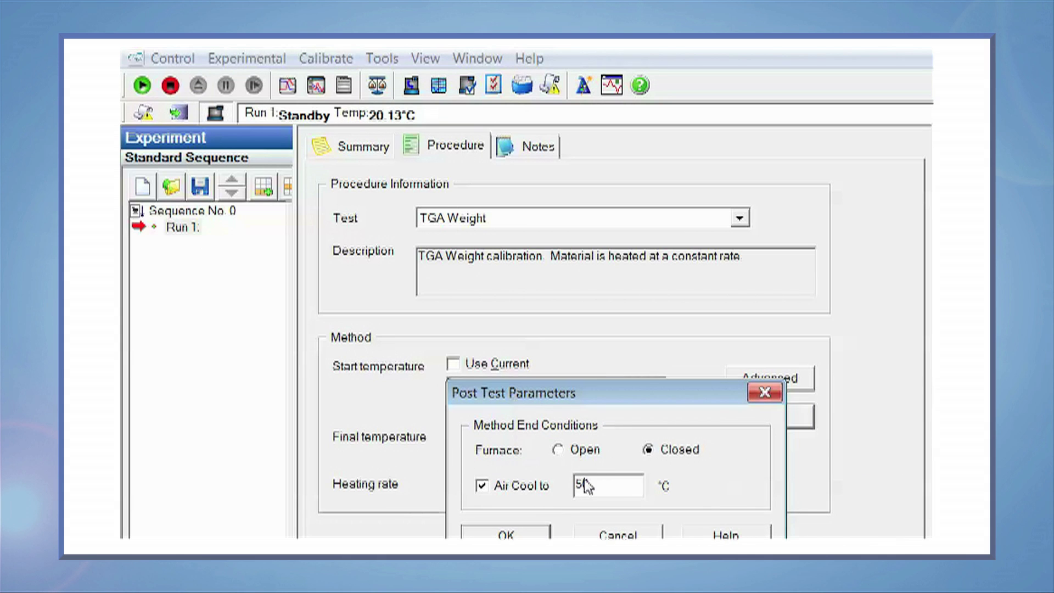
click(332, 163)
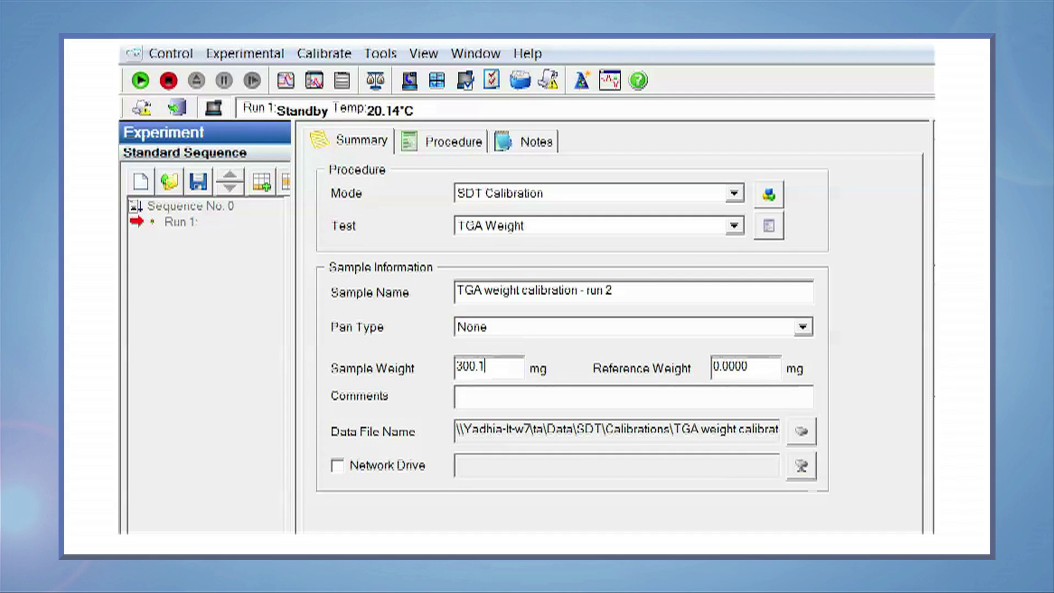
Enter 293.27 mg as the reference weight, check the 50–1500 °C temperatures, and select Run 1.
key(Tab)
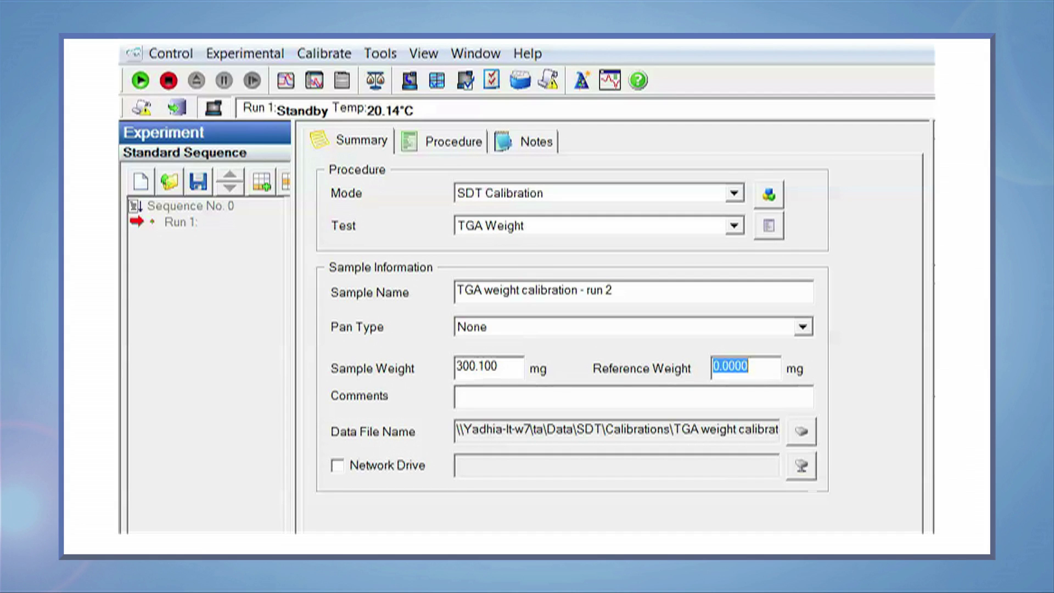
text(29)
text(3)
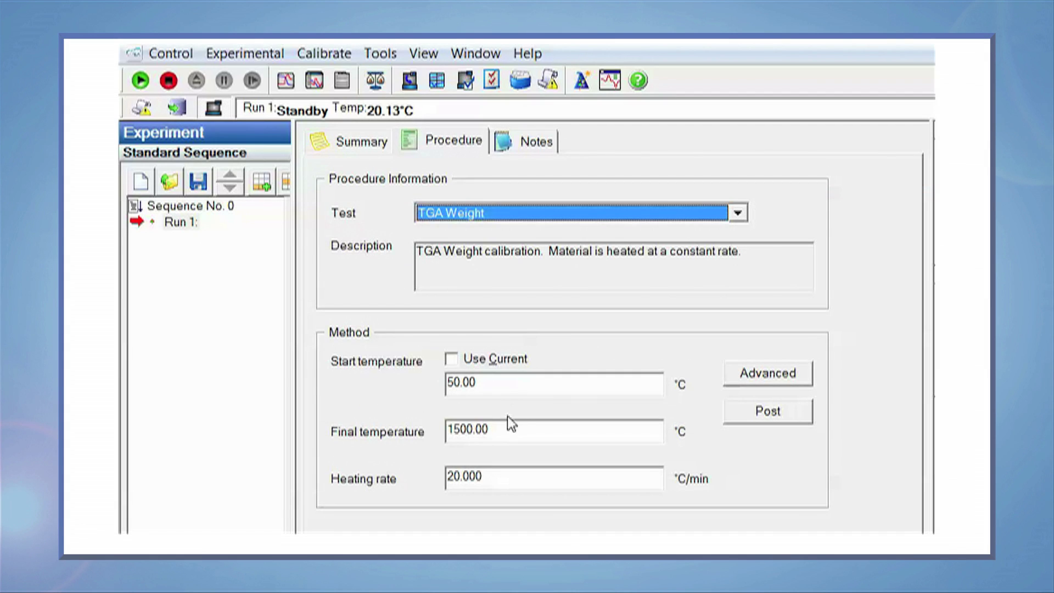
key(Tab)
key(Tab)
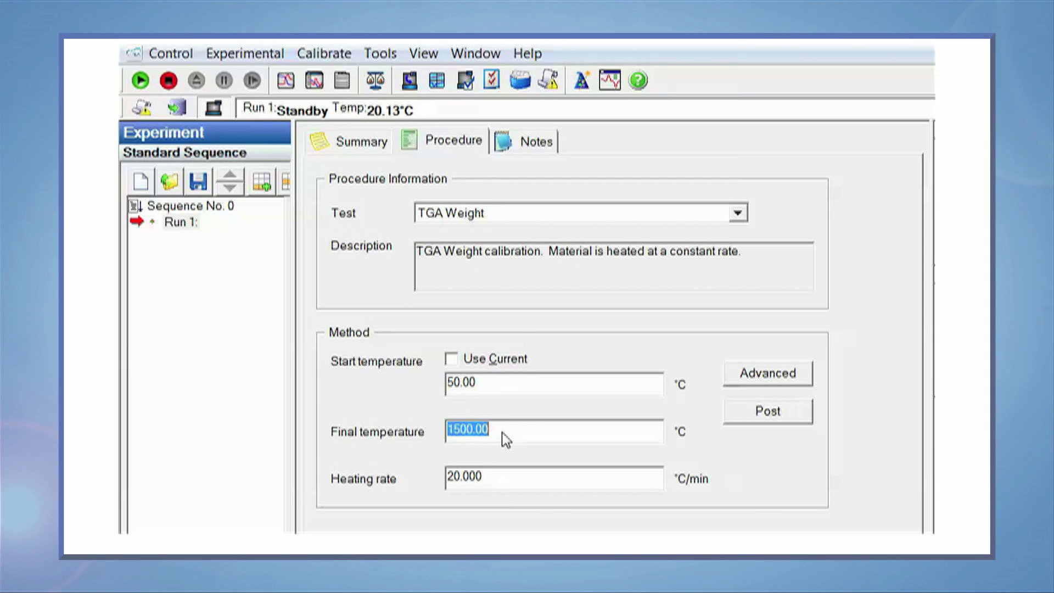
key(Tab)
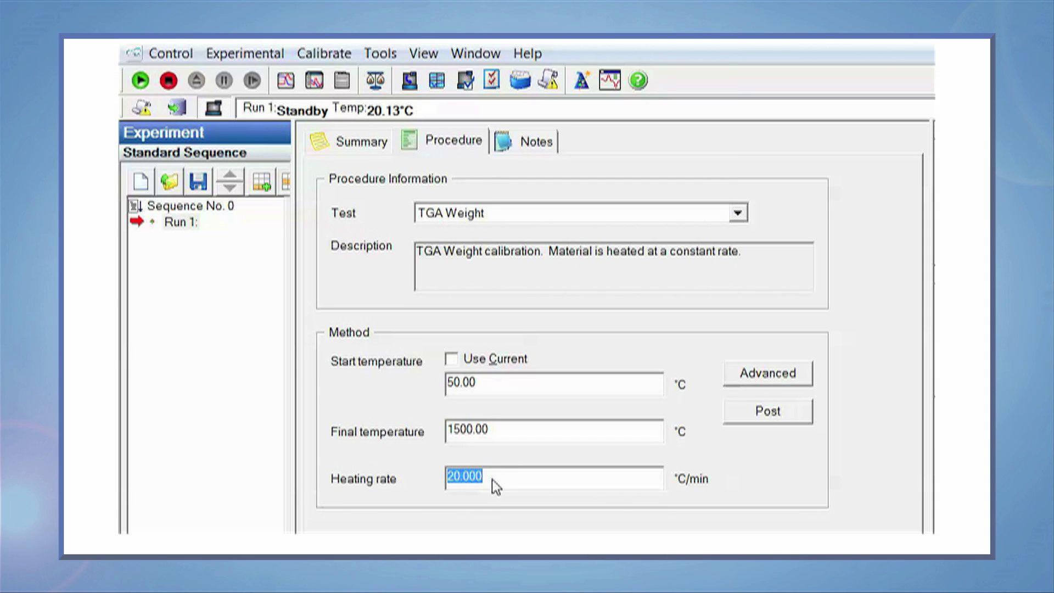
click(181, 221)
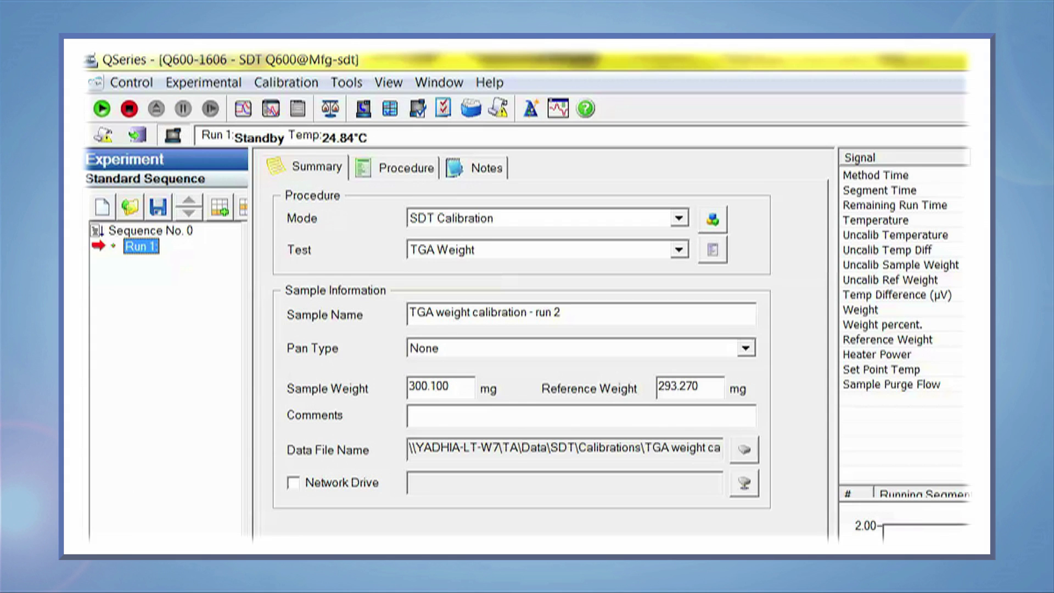
Start the TGA Weight calibration analysis using 'TGA weight calibration - run 1.001' as the no-weights file.
click(263, 84)
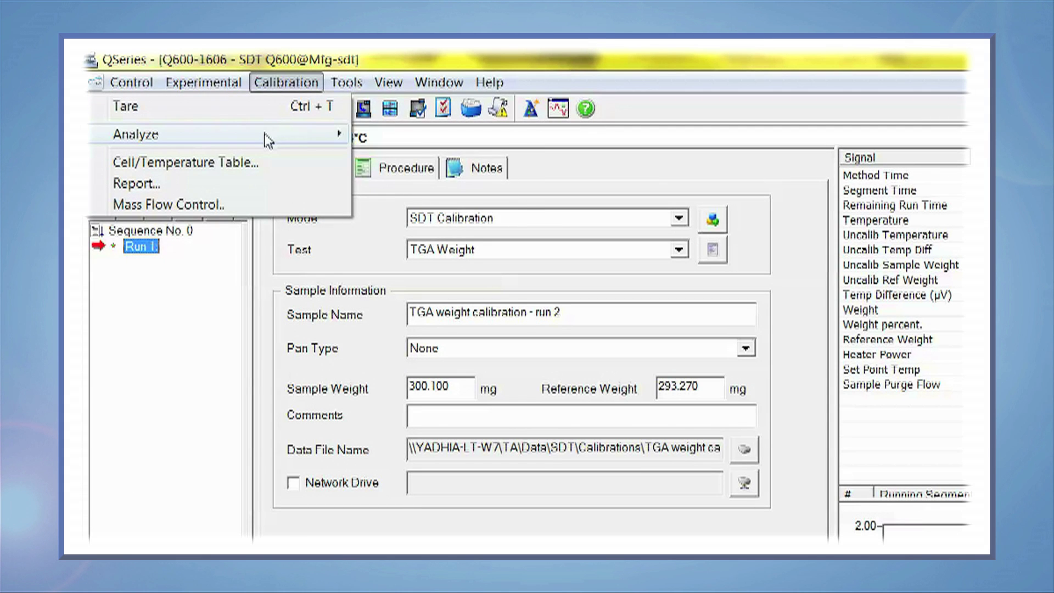
mouse_move(268, 141)
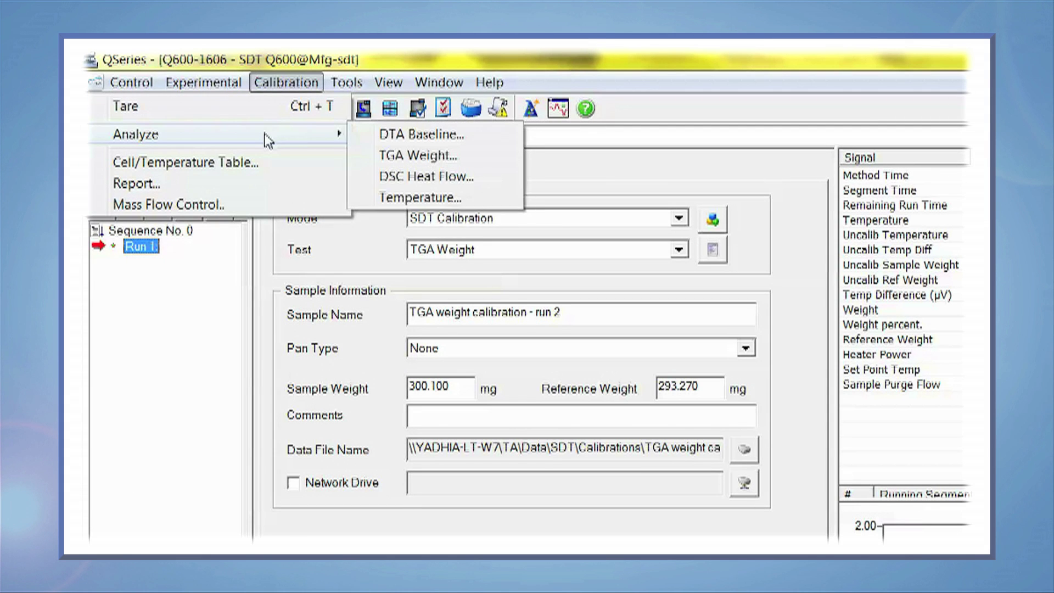
click(417, 157)
click(774, 268)
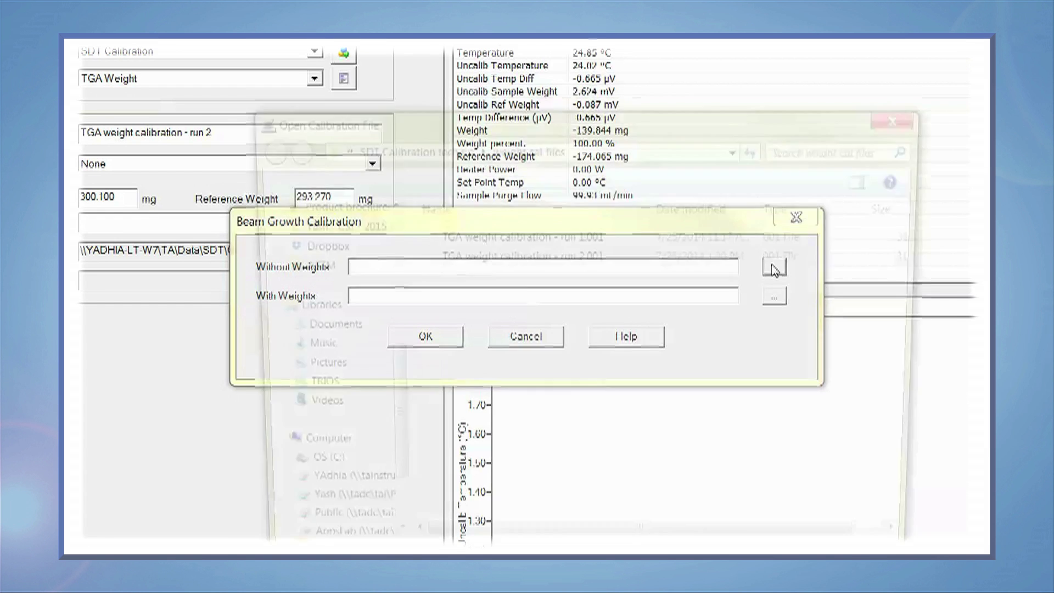
click(608, 234)
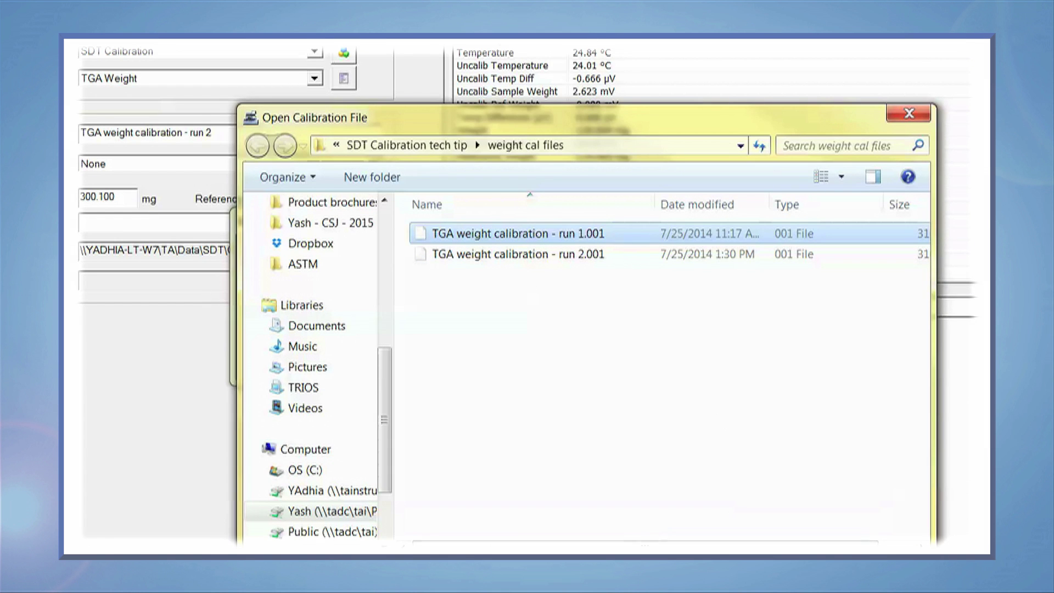
key(Return)
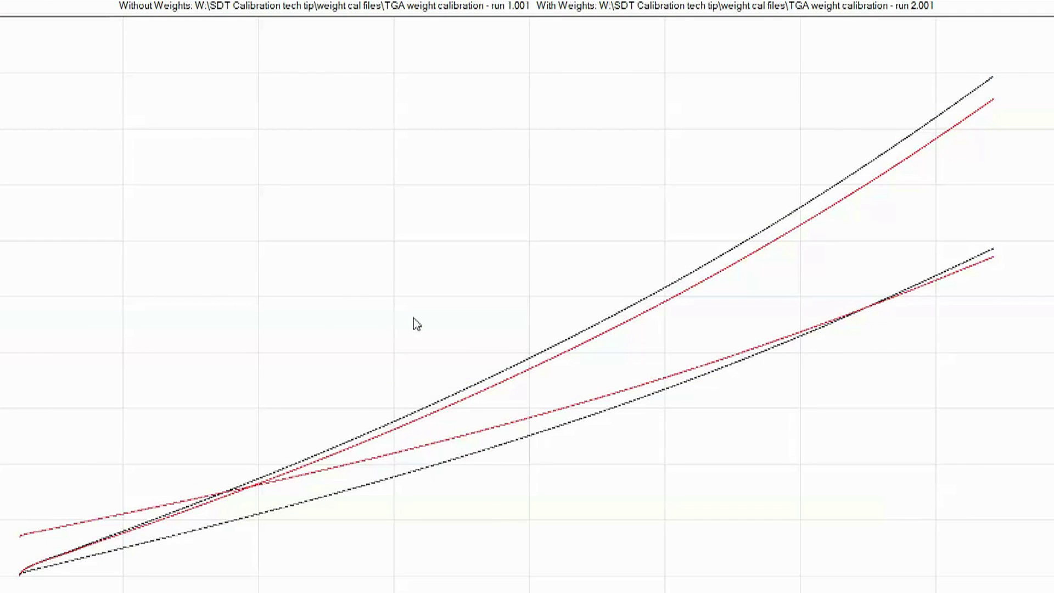
right_click(414, 323)
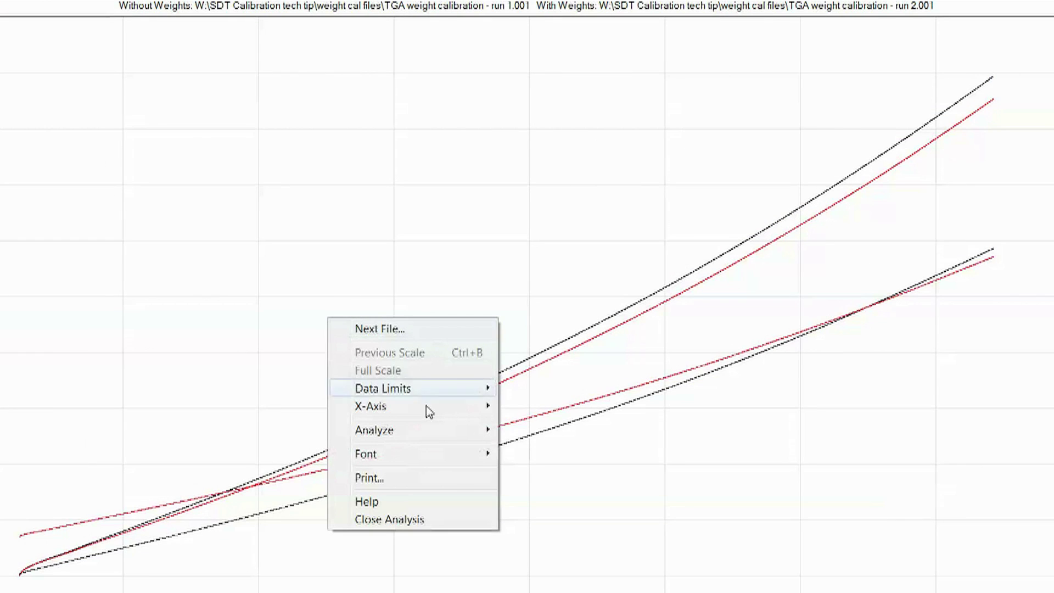
Analyze the calibration curves and drag the limit markers to the curve ends.
mouse_move(432, 432)
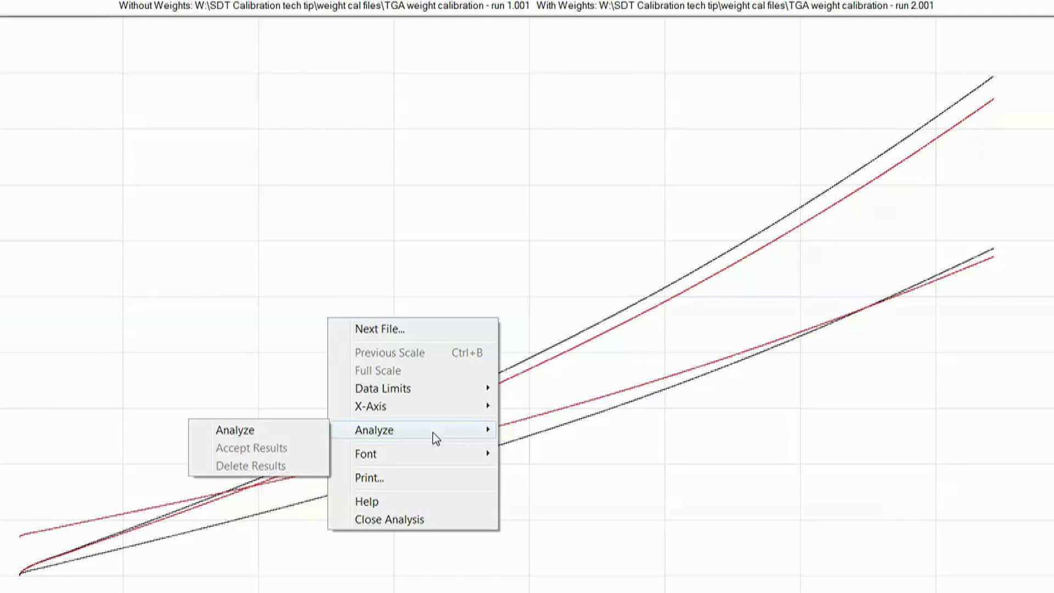
click(292, 430)
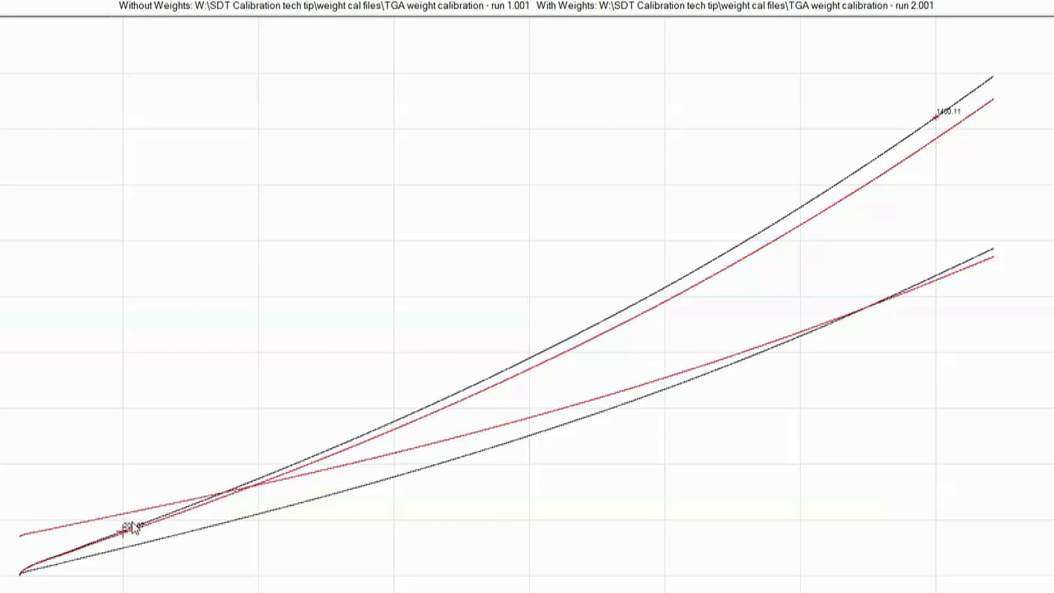
drag(122, 530, 35, 560)
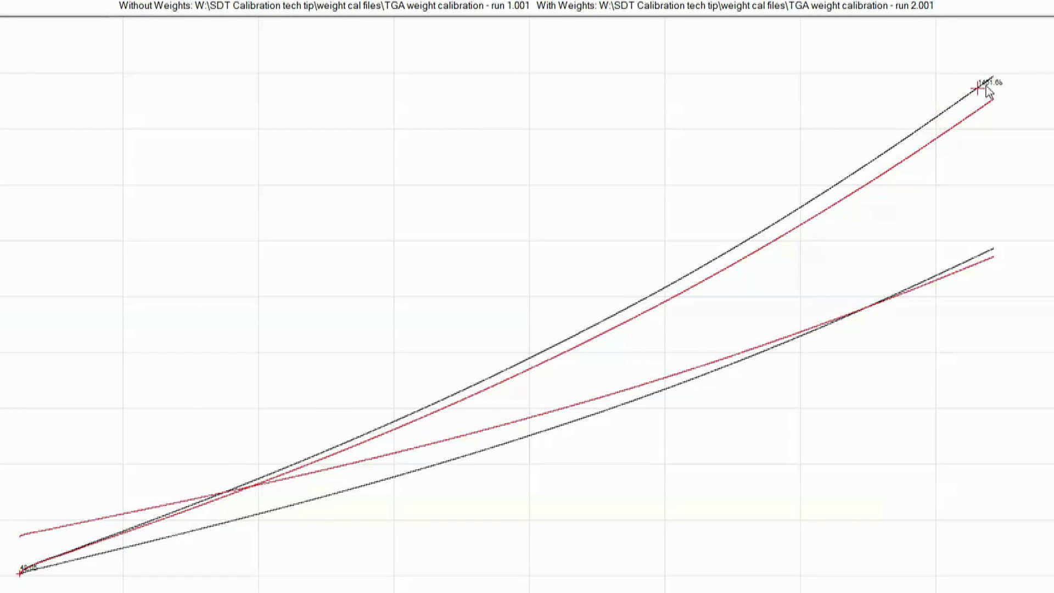
drag(986, 91, 1012, 78)
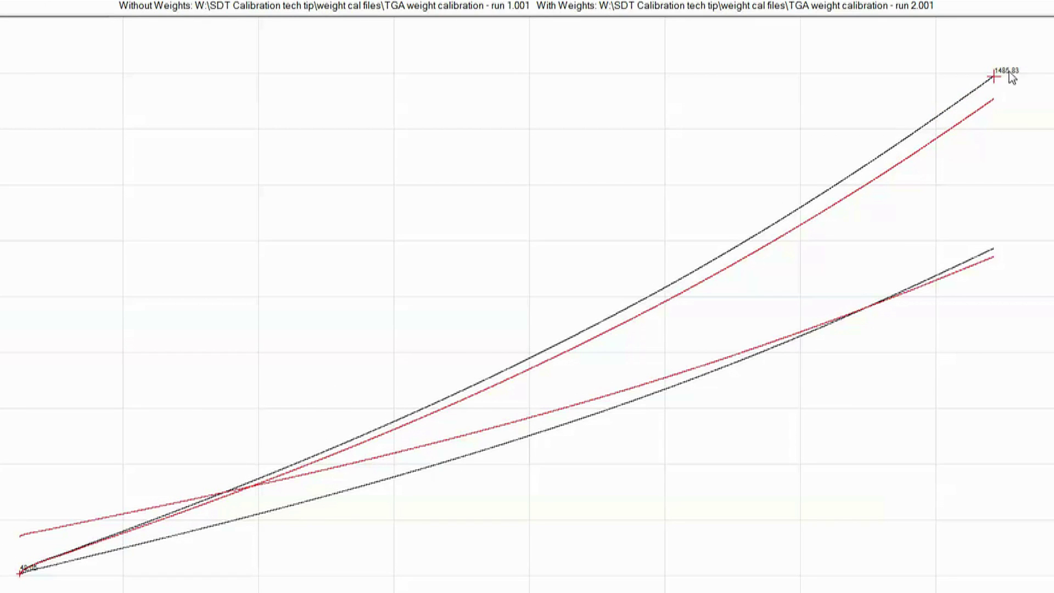
Set the limits manually to about 47 °C and 1486 °C, then accept them to compute the calibration.
right_click(686, 171)
click(690, 195)
double_click(580, 293)
click(463, 350)
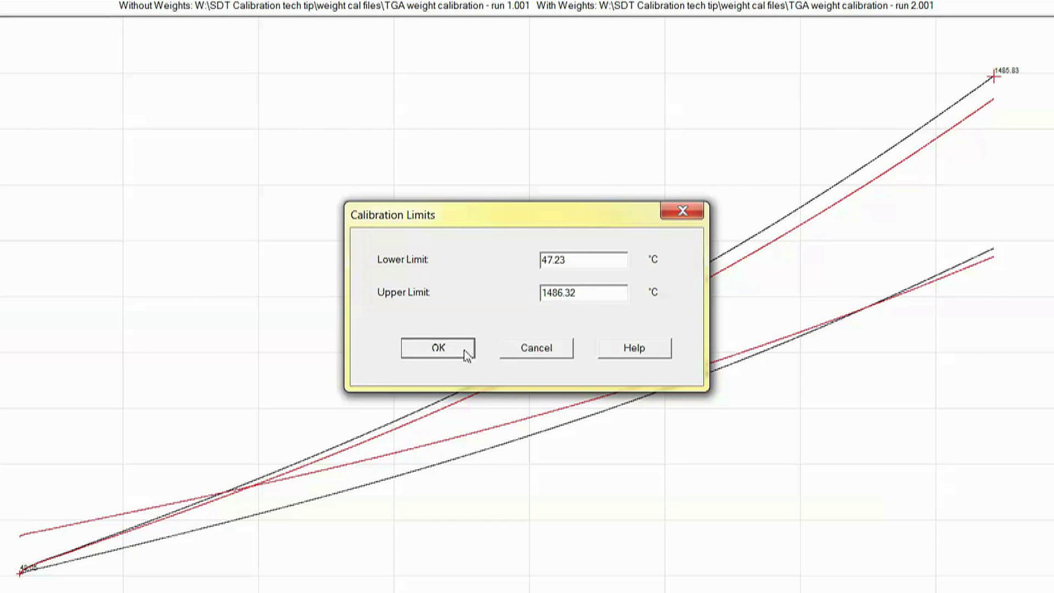
right_click(510, 269)
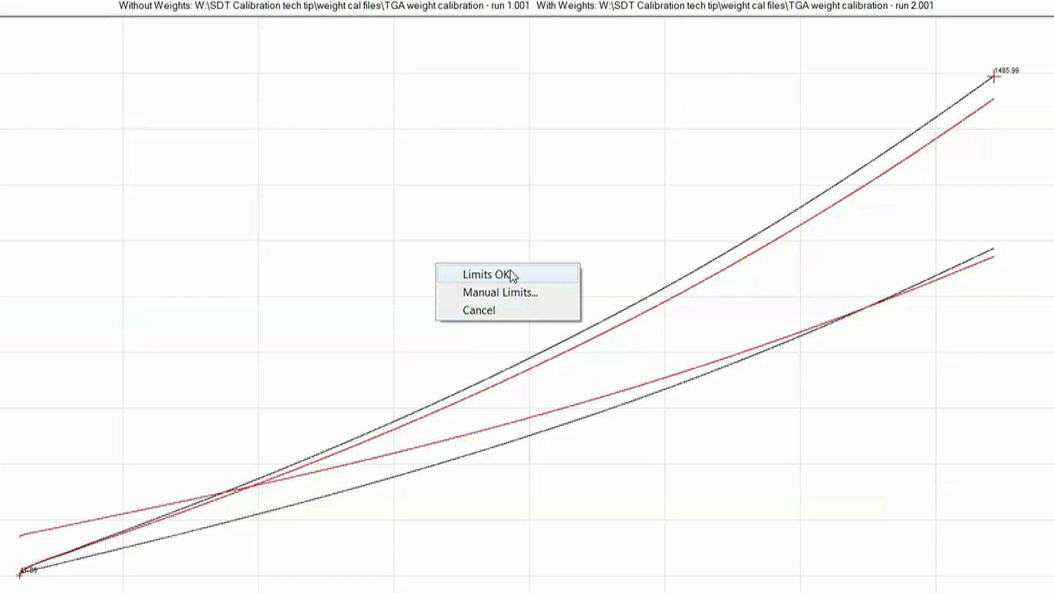
click(511, 274)
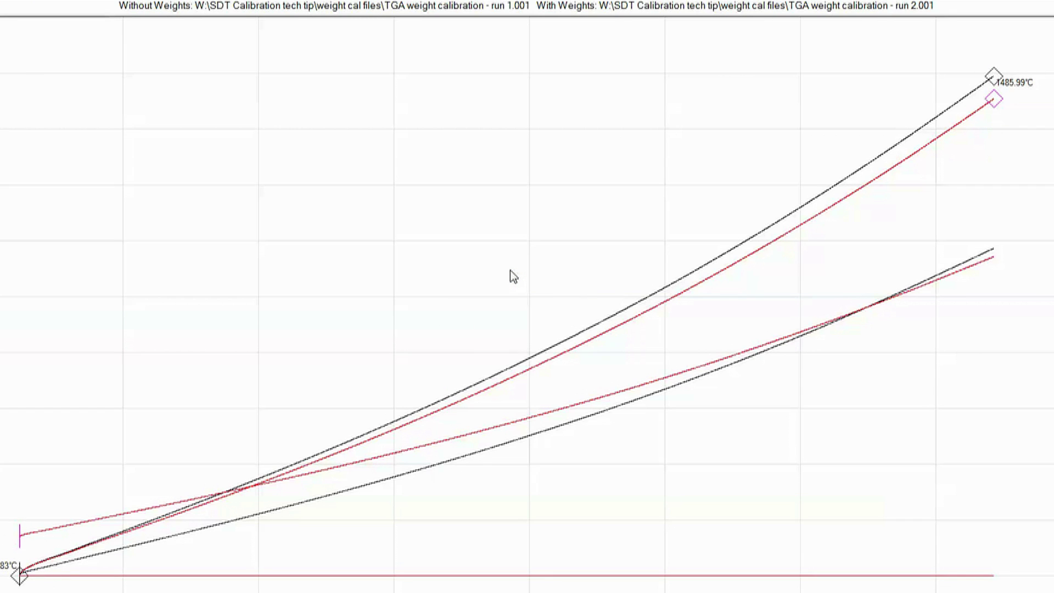
right_click(510, 274)
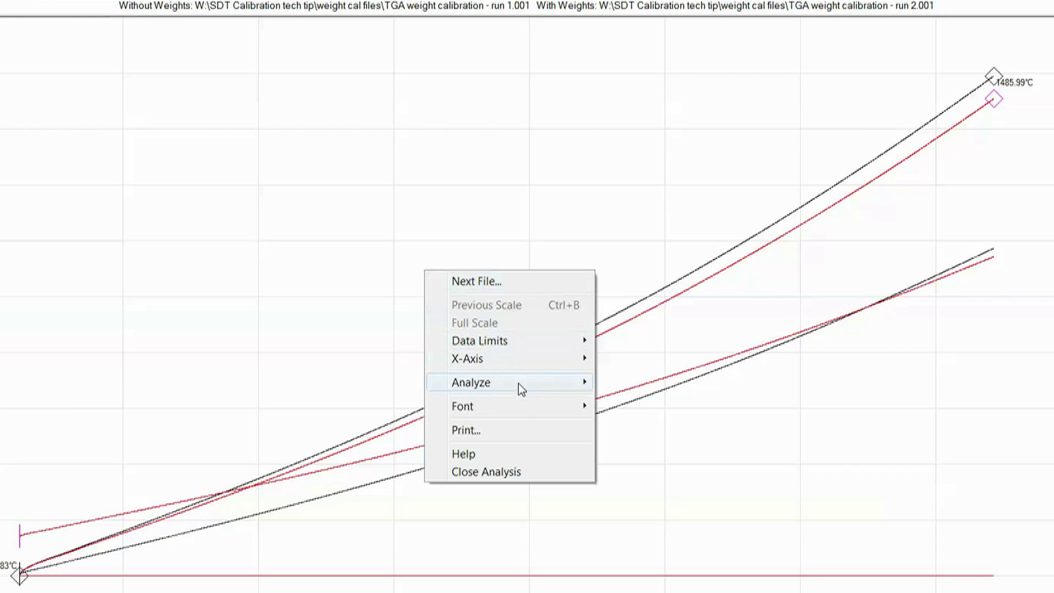
mouse_move(518, 383)
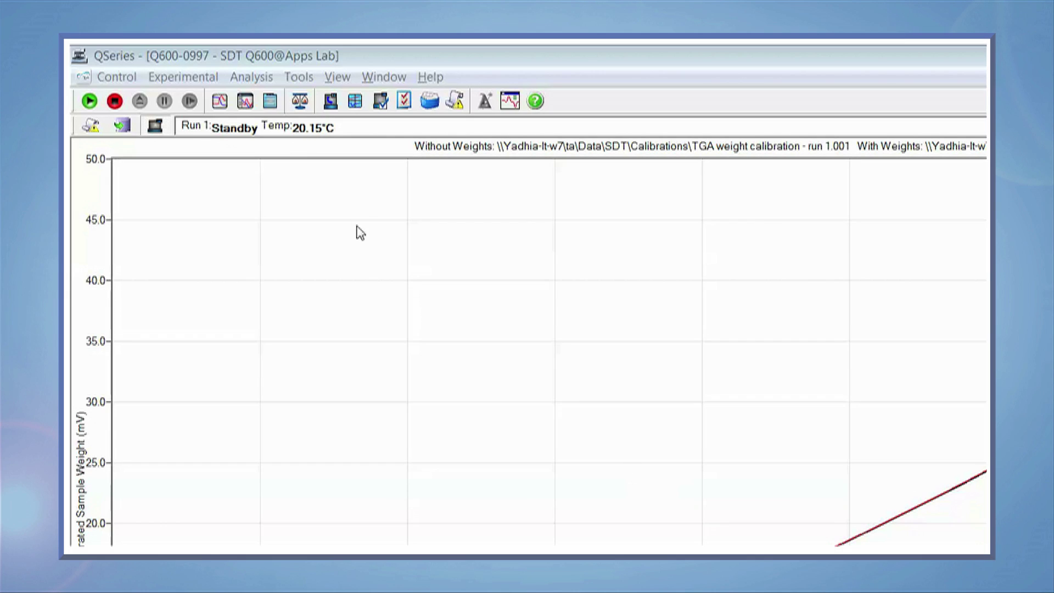
Start a DTA Baseline calibration analysis and select the 'TGA weight calibration - run 1.001' file.
click(252, 76)
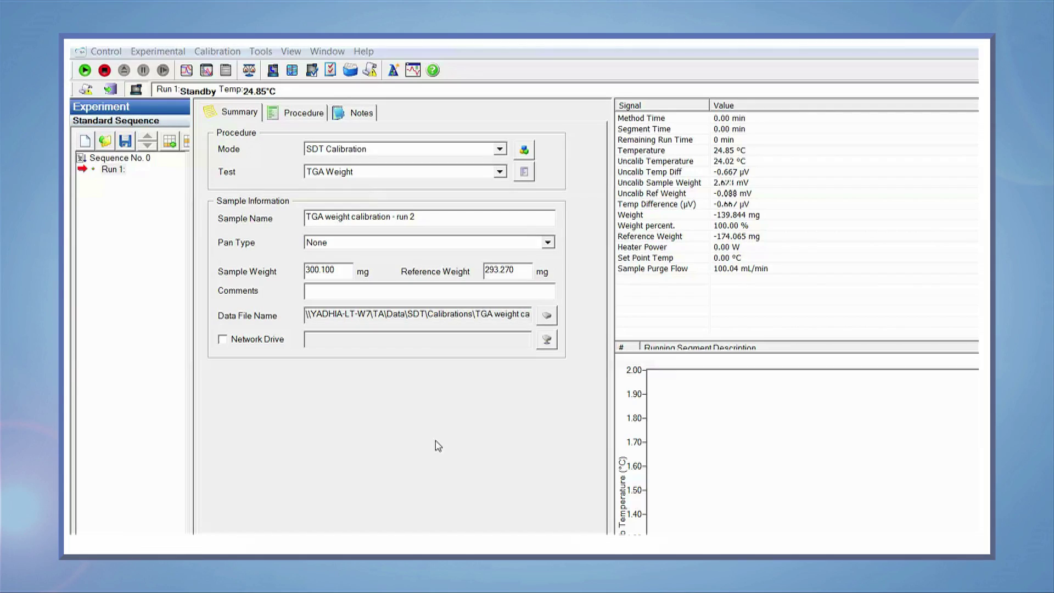
click(224, 54)
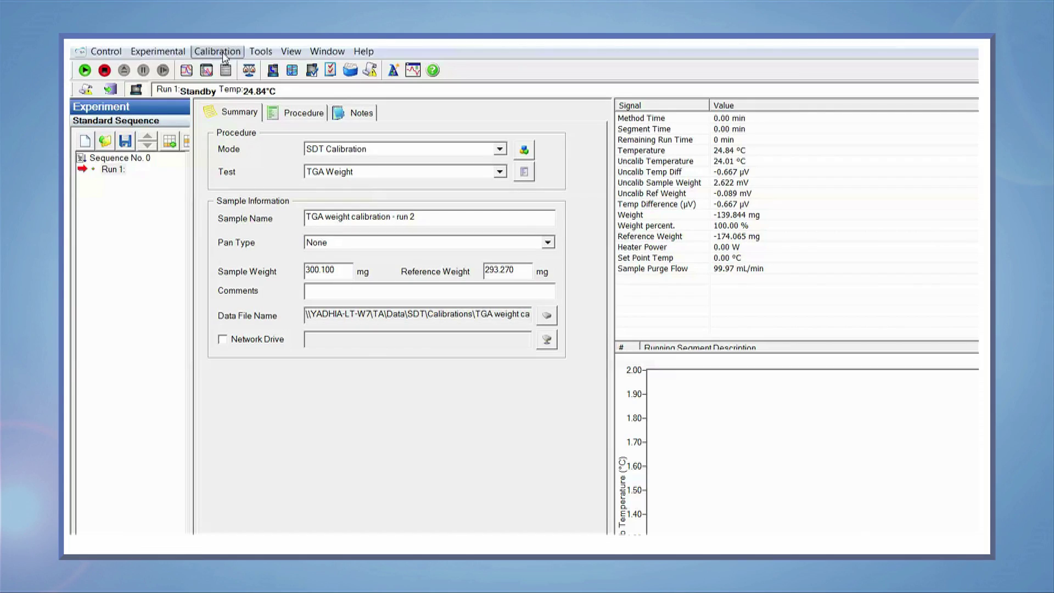
mouse_move(240, 92)
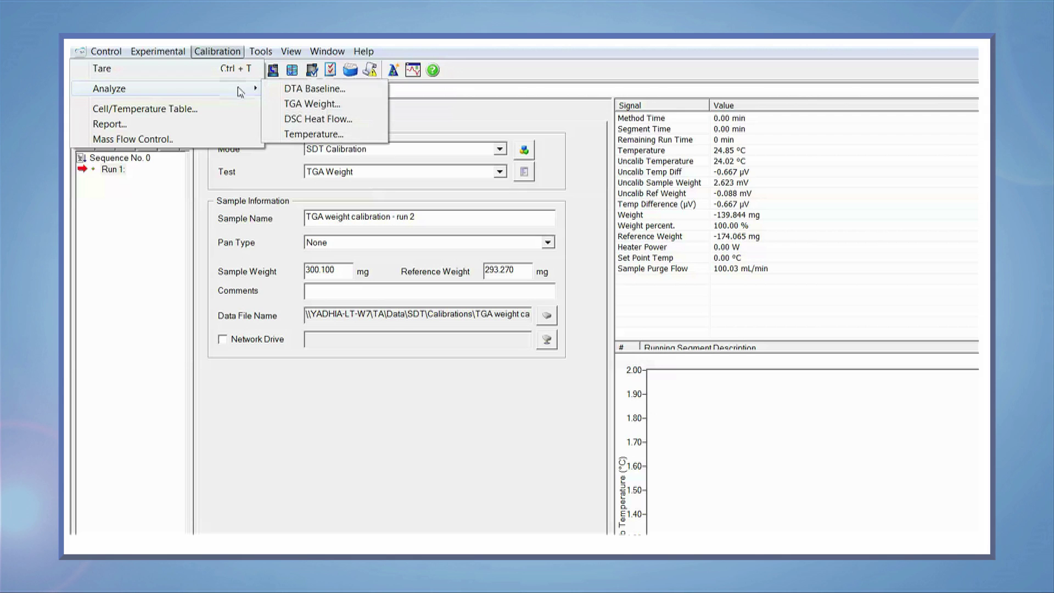
click(300, 104)
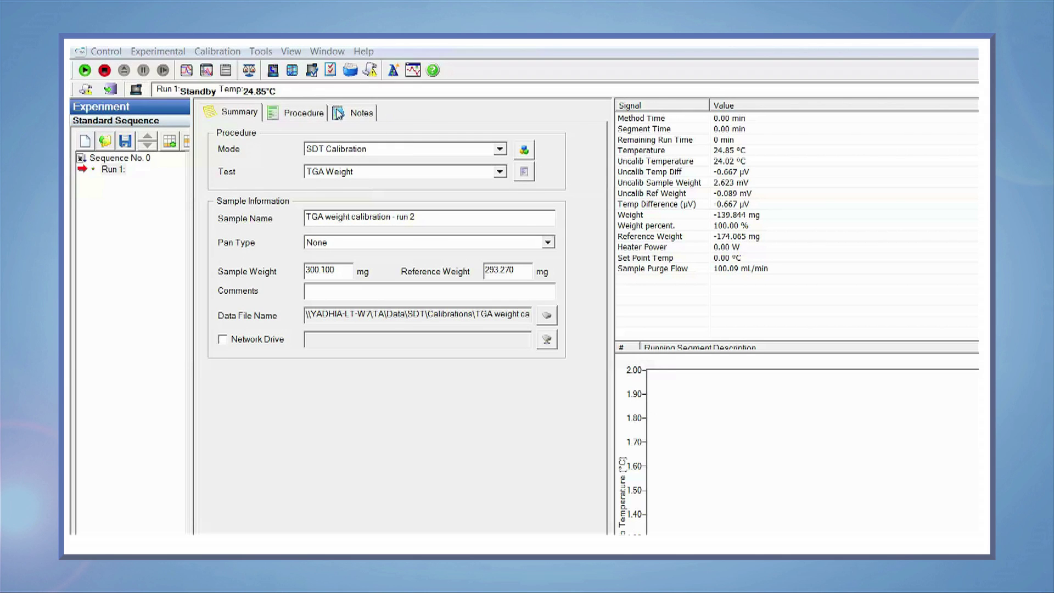
click(368, 167)
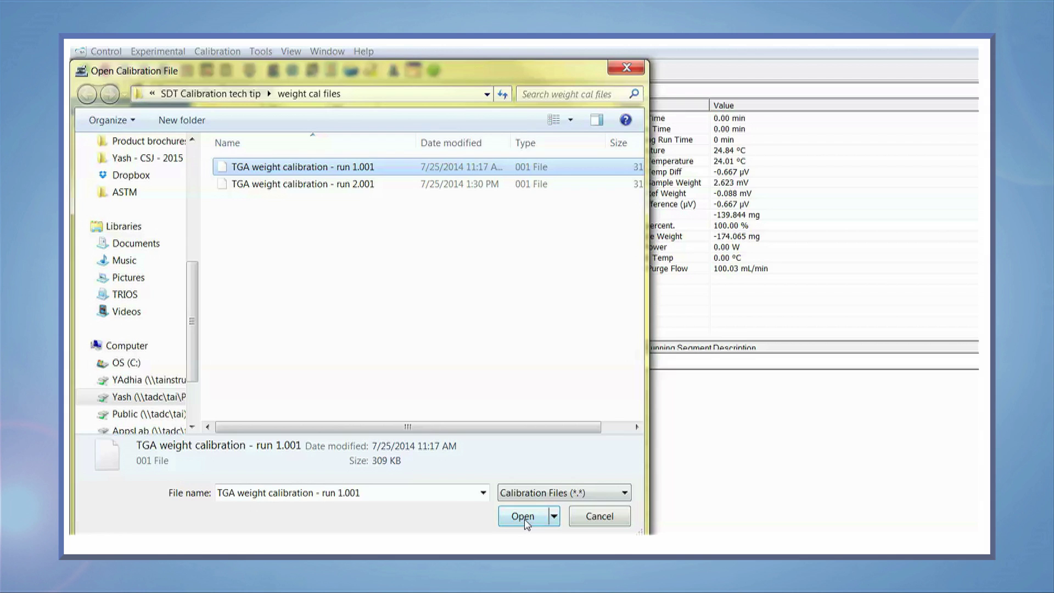
Analyze run 1's baseline from 208.33 to 1485.99 °C and accept the limits, giving slope 0.0046 µV/°C.
right_click(264, 263)
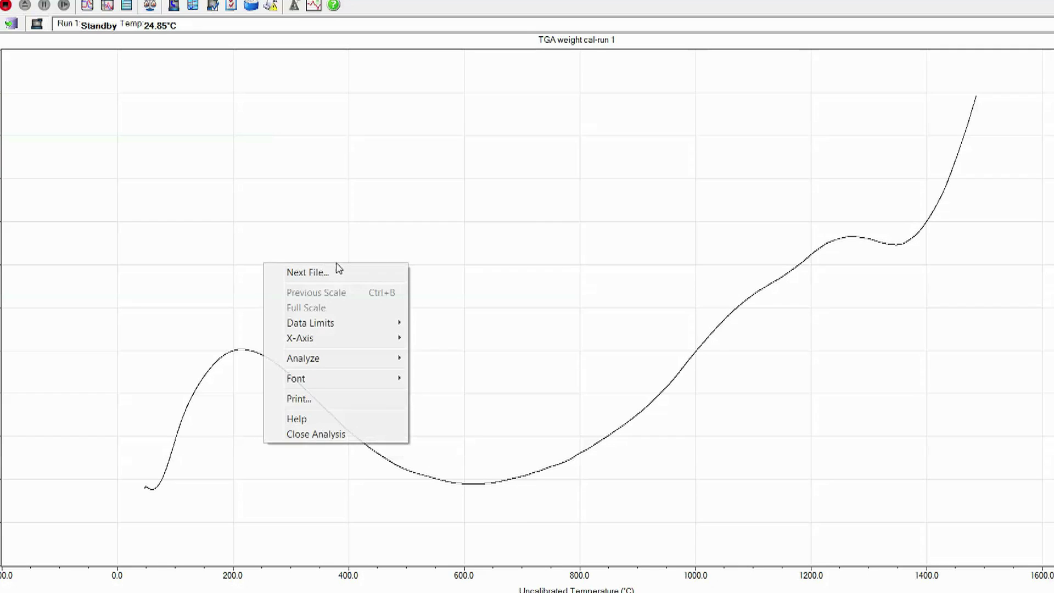
mouse_move(356, 362)
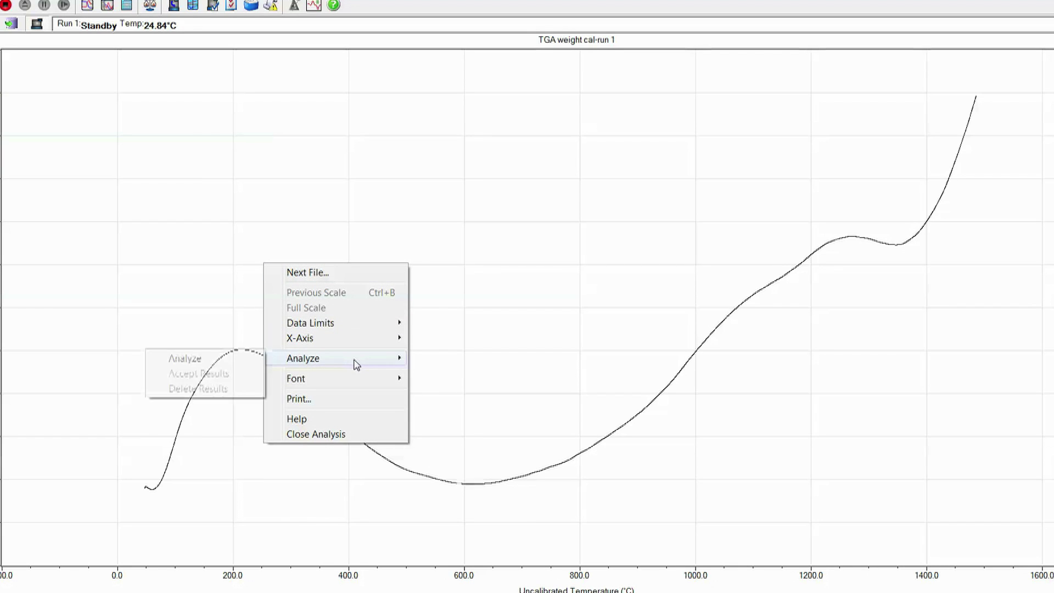
click(225, 359)
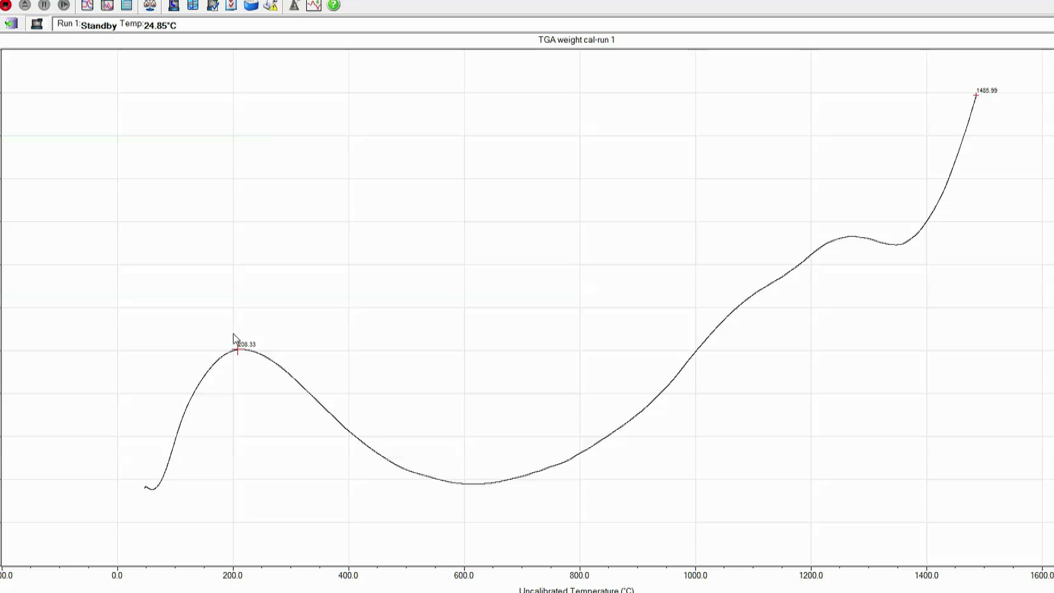
right_click(651, 260)
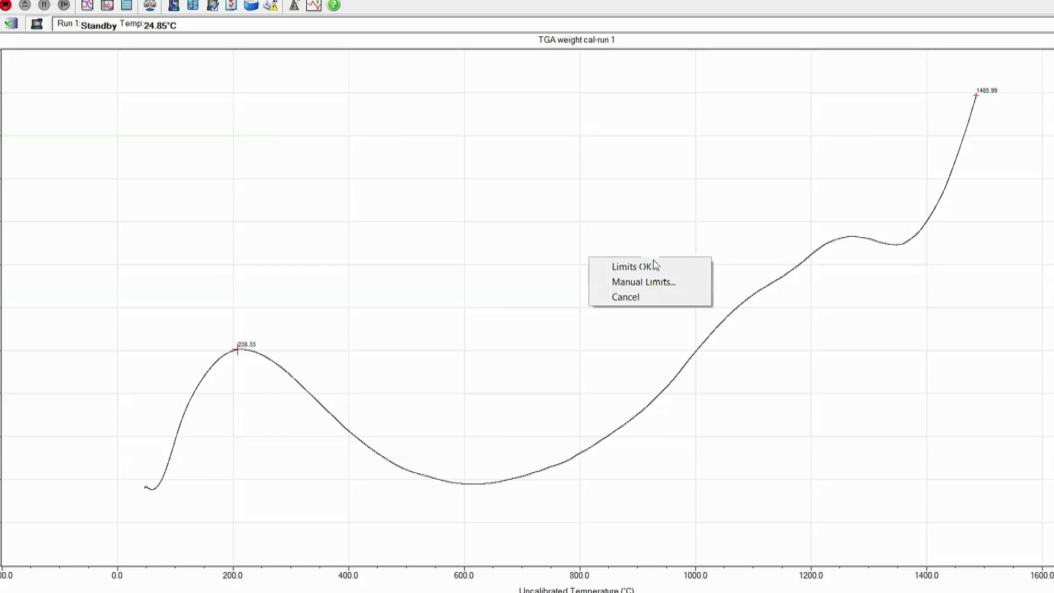
click(658, 269)
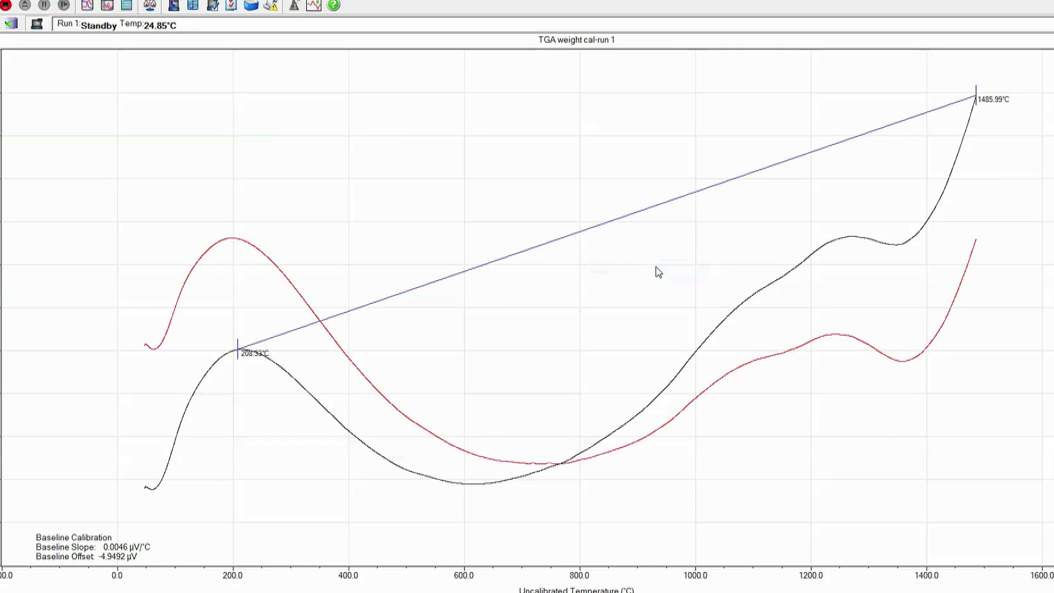
right_click(612, 295)
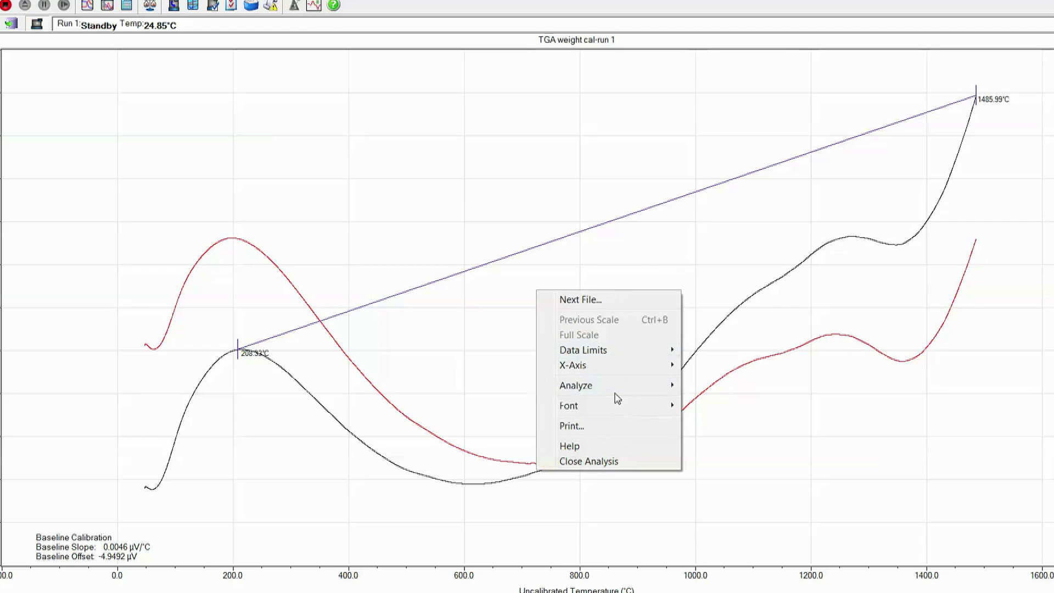
mouse_move(620, 390)
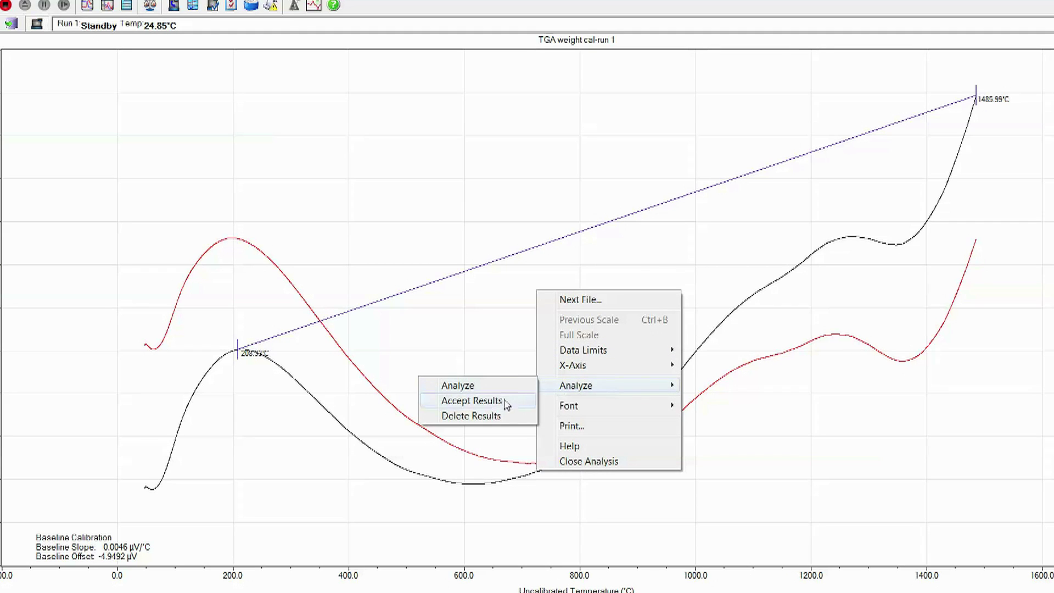